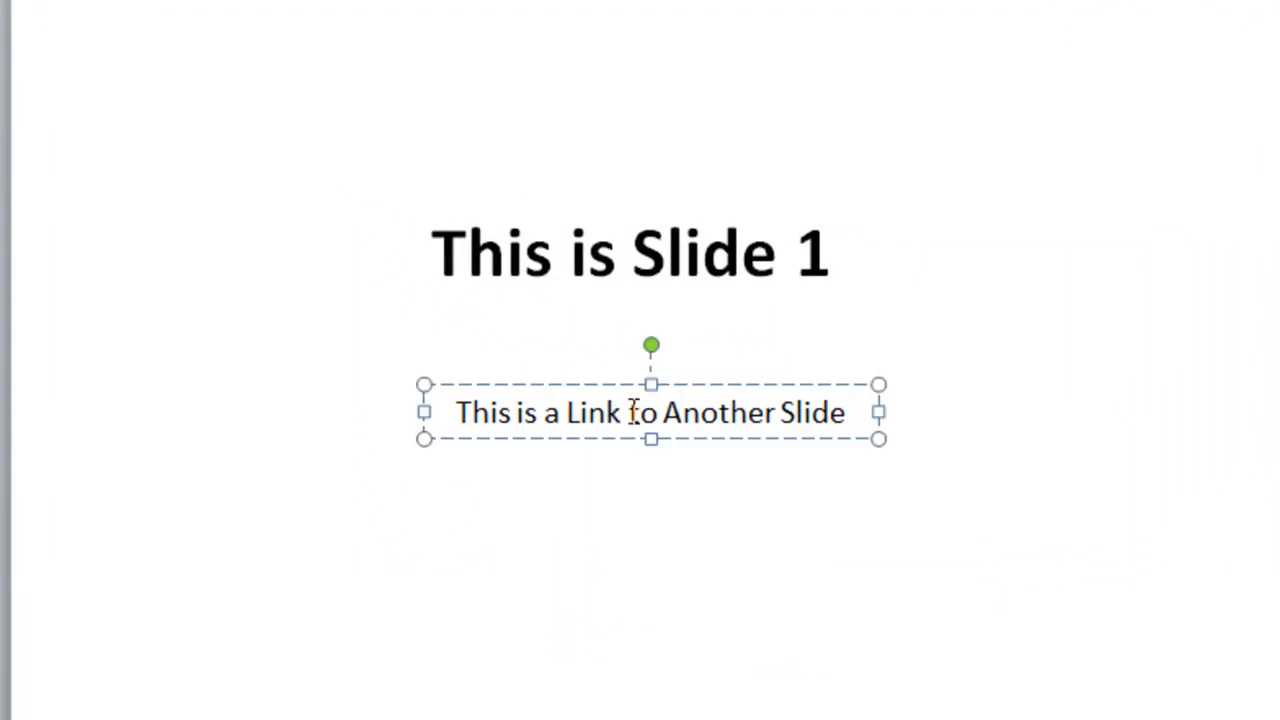
# Select the word 'Link' in slide 1's subtitle as the text to turn into a hyperlink
pyautogui.press('Left')
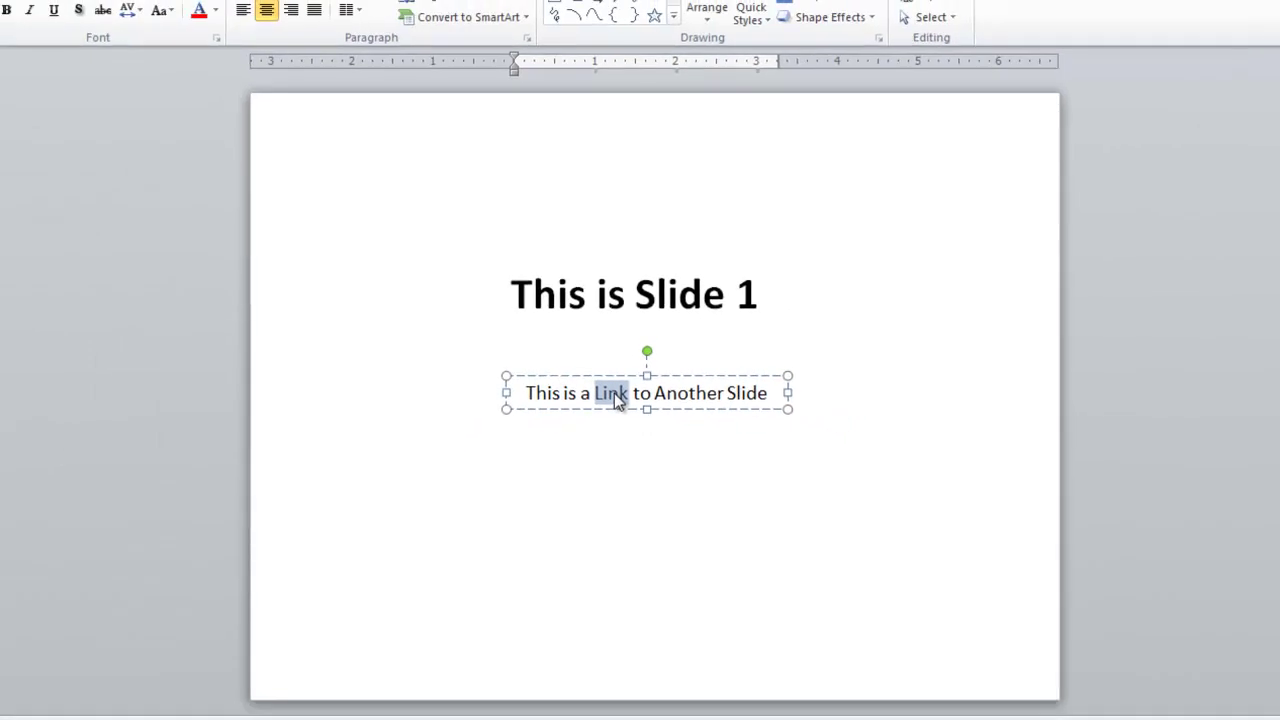
# Bring up the hyperlink settings for the selected word 'Link' from its right-click menu
pyautogui.rightClick(617, 398)
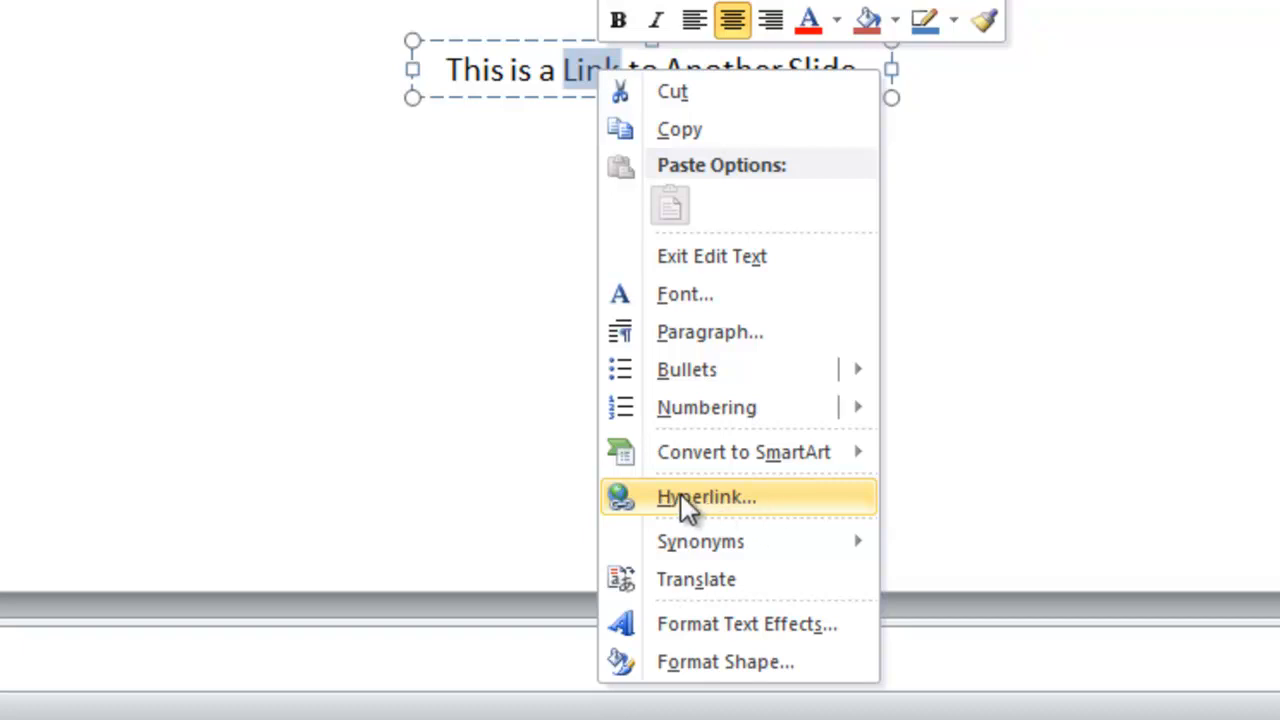
pyautogui.click(681, 495)
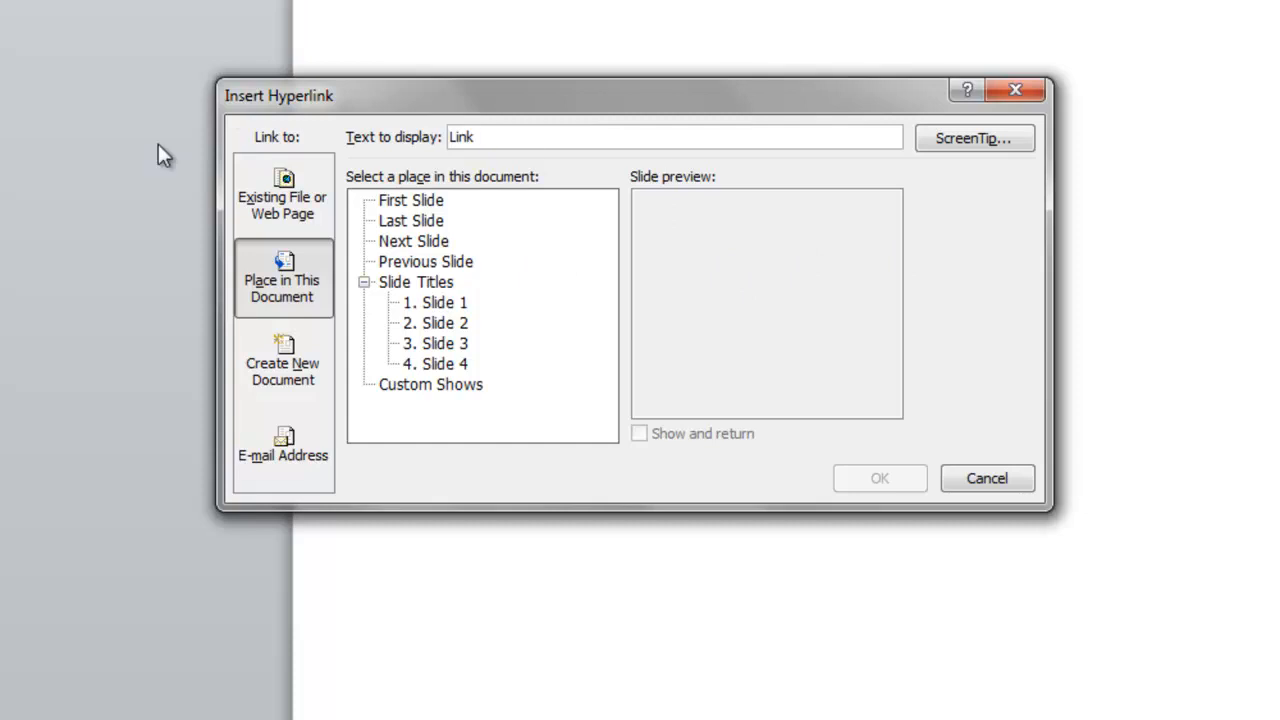
# Link 'Link' to Place in This Document, target slide 4 'Another Slide'
pyautogui.click(284, 192)
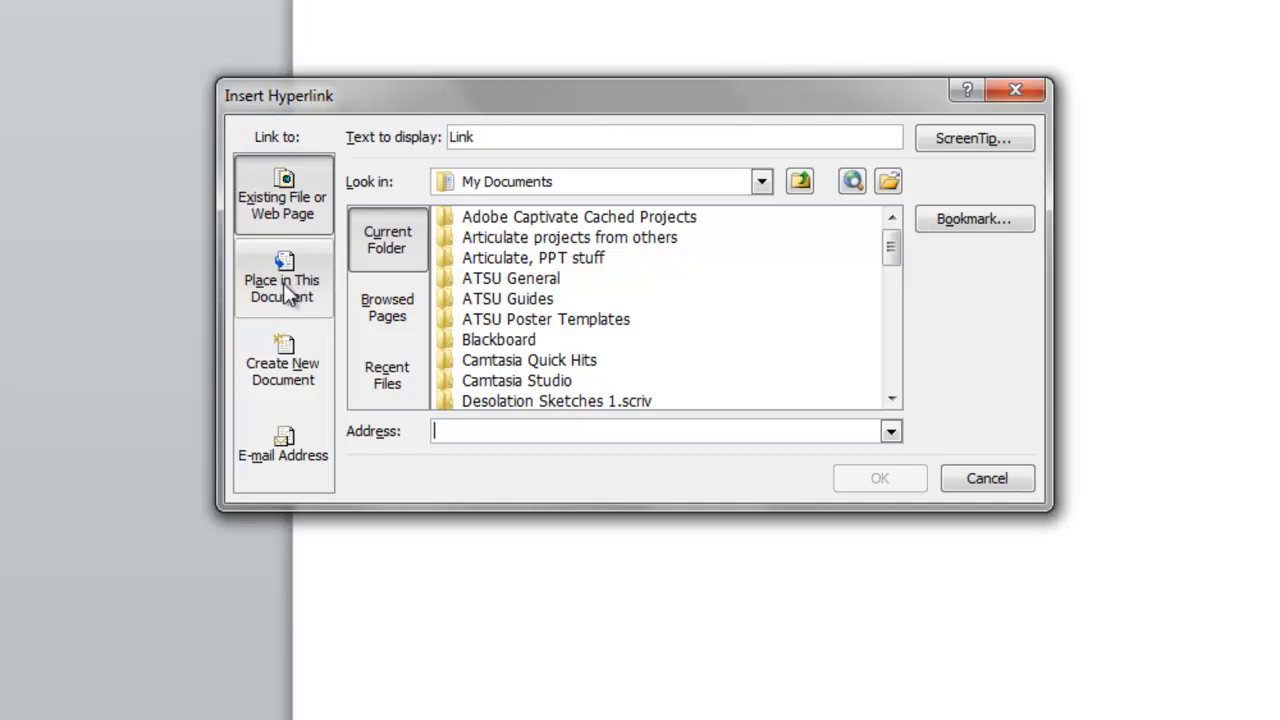
pyautogui.click(289, 292)
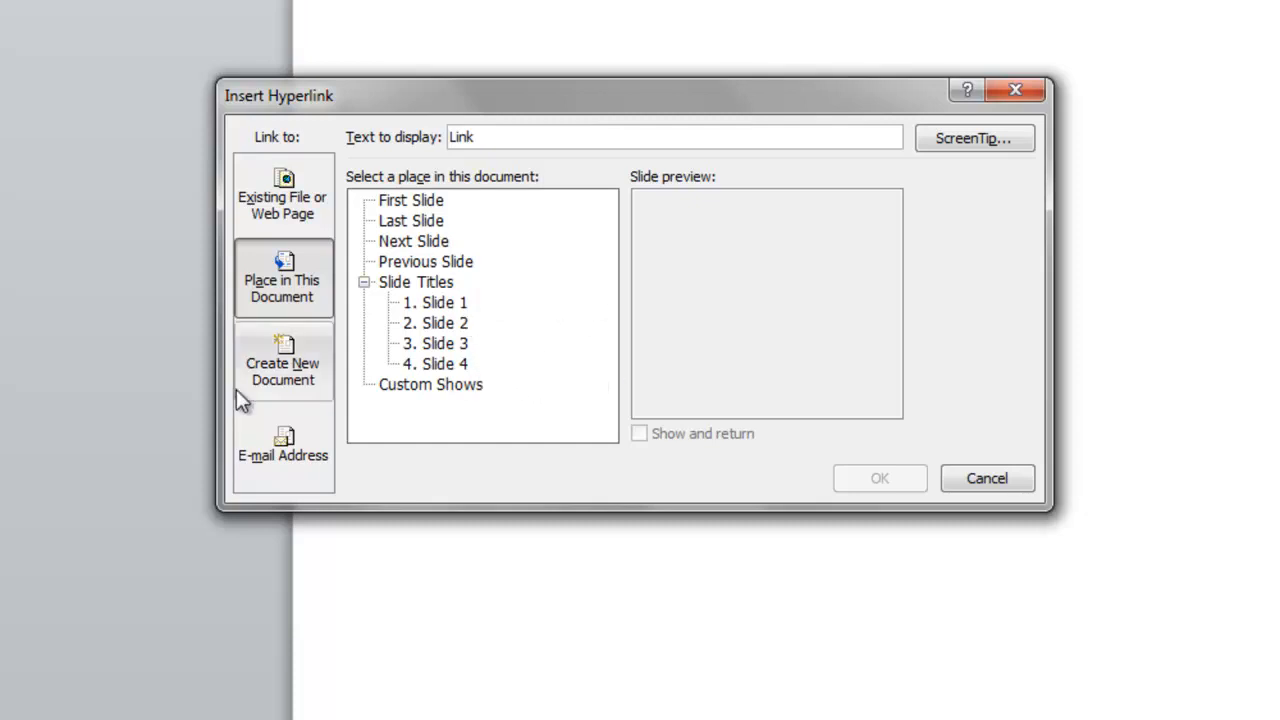
pyautogui.click(442, 364)
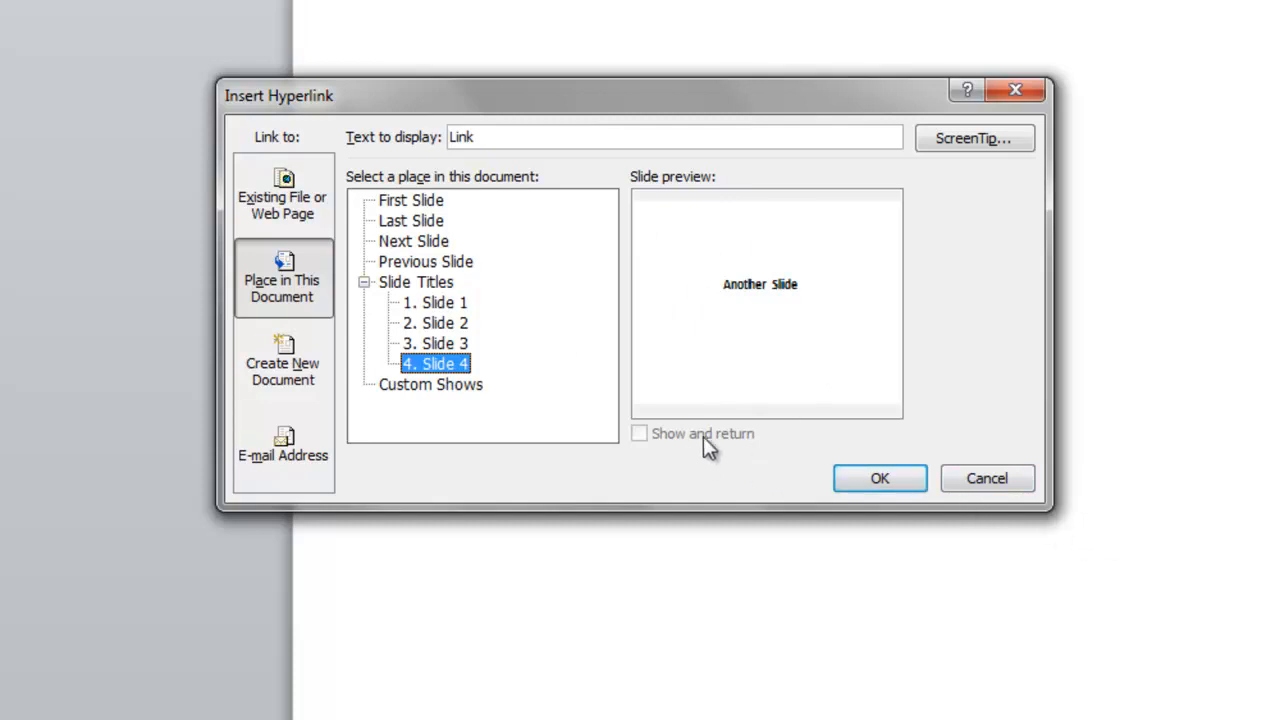
pyautogui.click(880, 485)
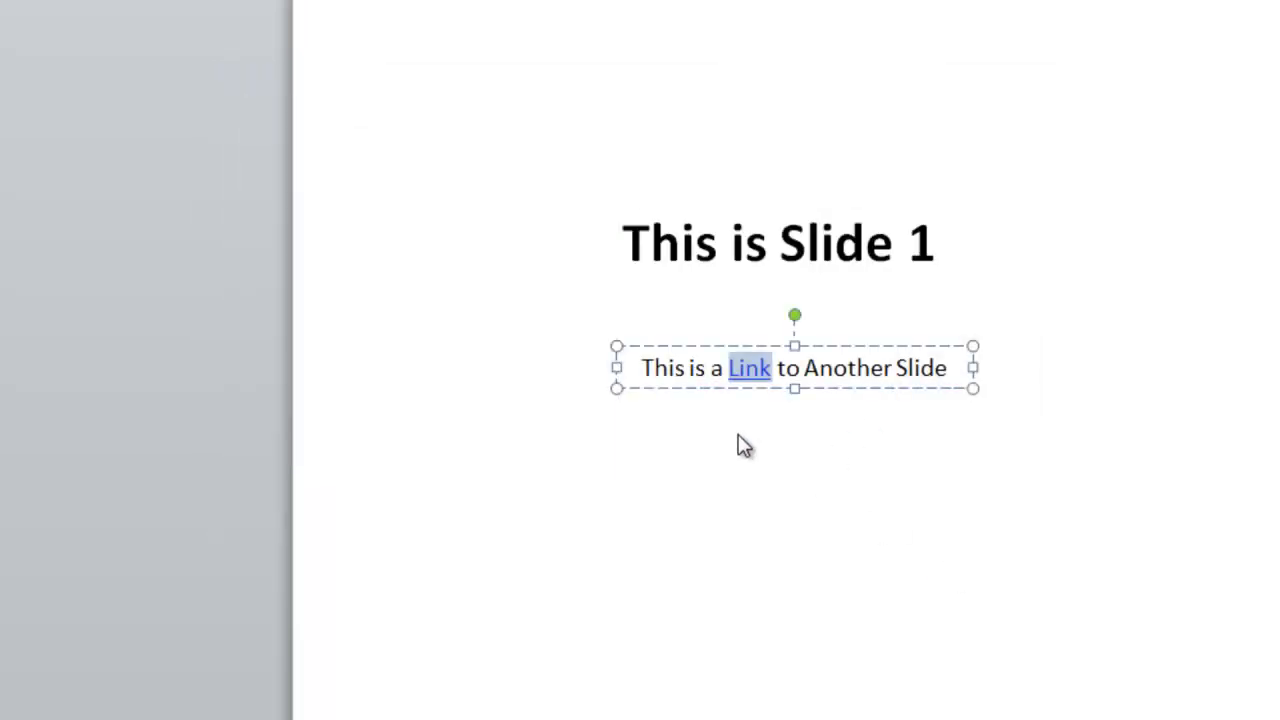
pyautogui.click(870, 415)
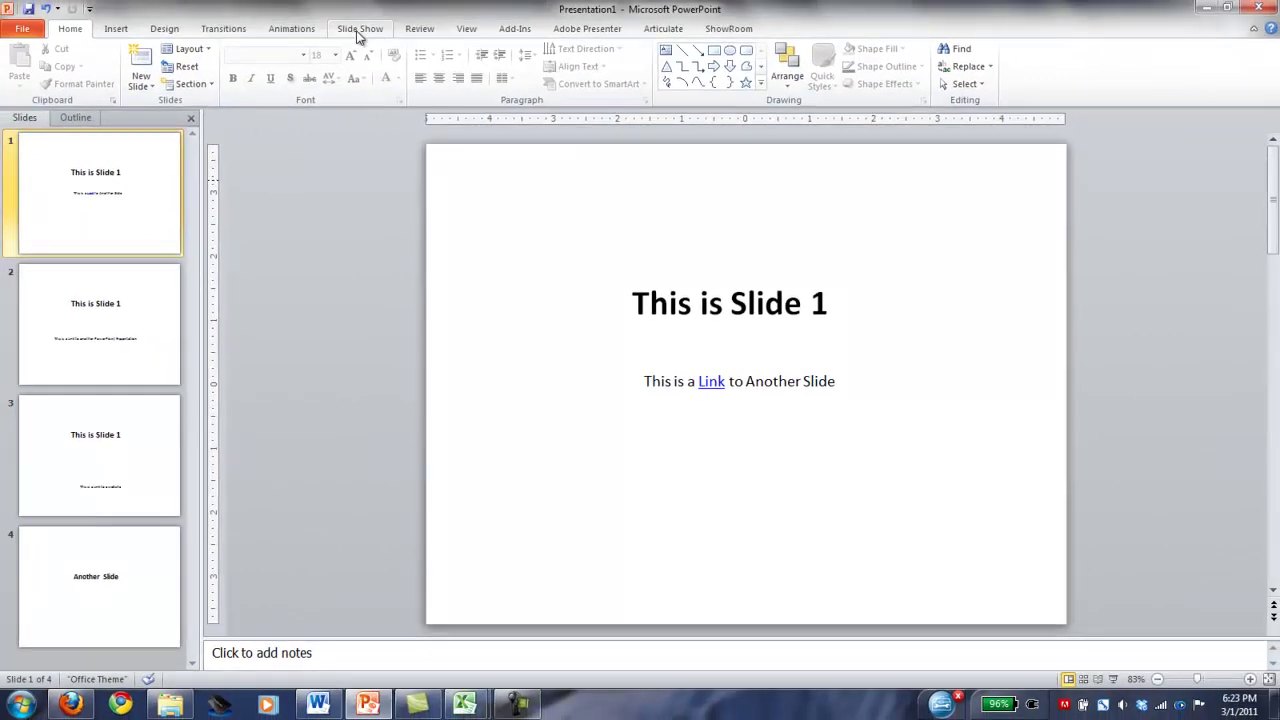
# Show the Slide Show ribbon options, ready to present from slide 1
pyautogui.click(358, 28)
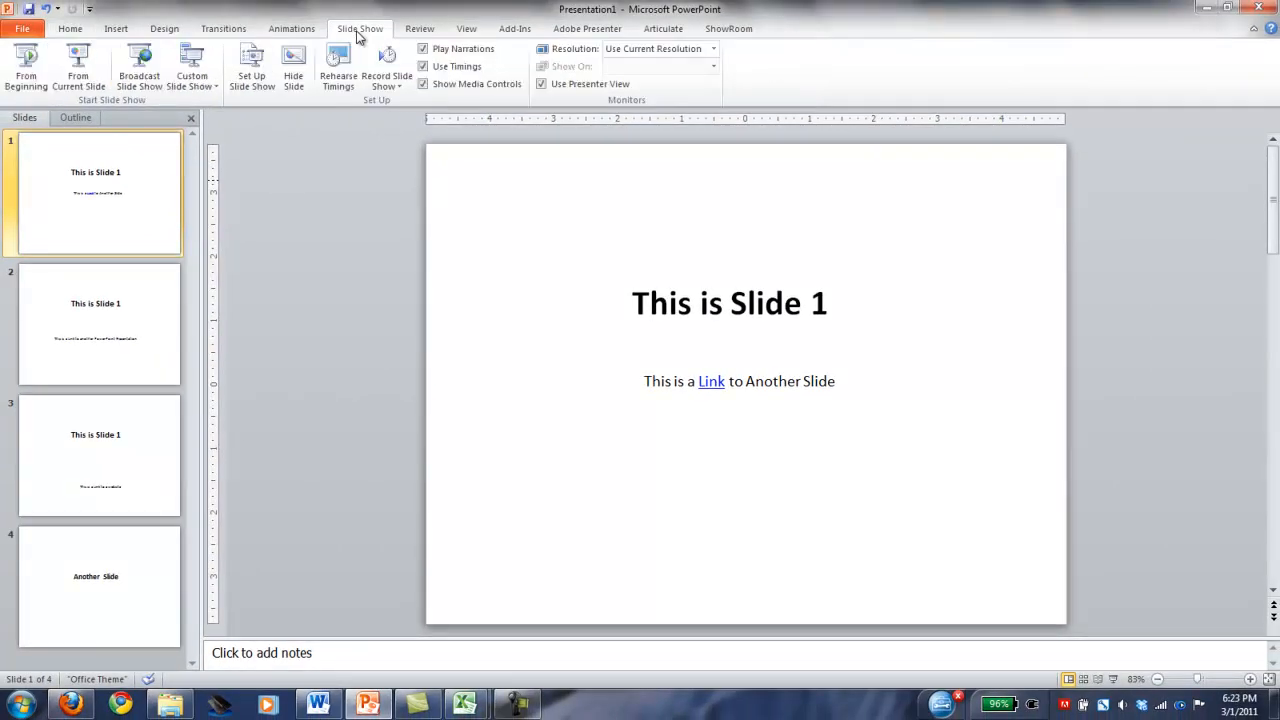